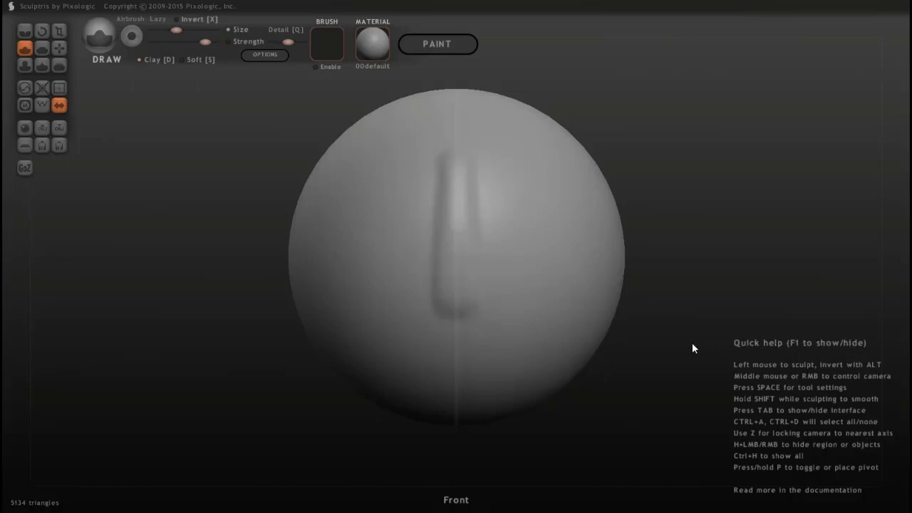
Examine the grooved front of the sphere from rotated, zoomed and panned views.
{"action": "key", "text": "F1"}
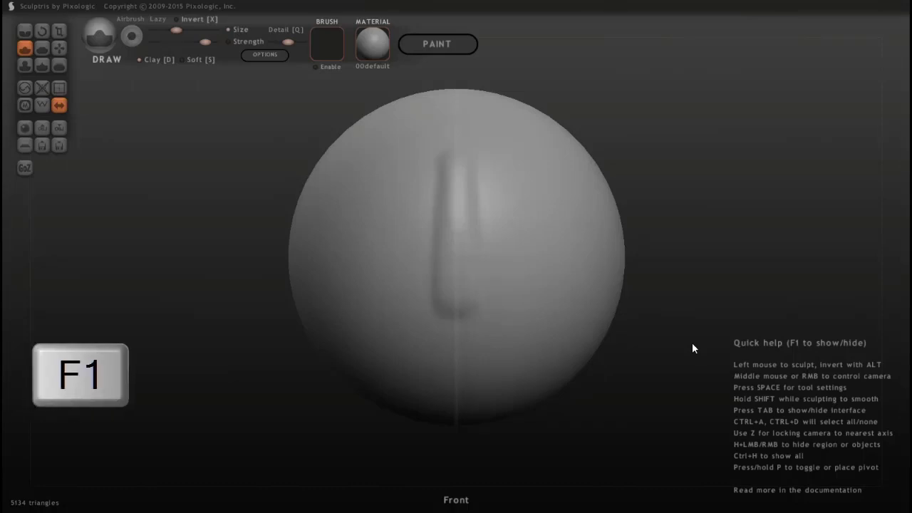
{"action": "key", "text": "F1"}
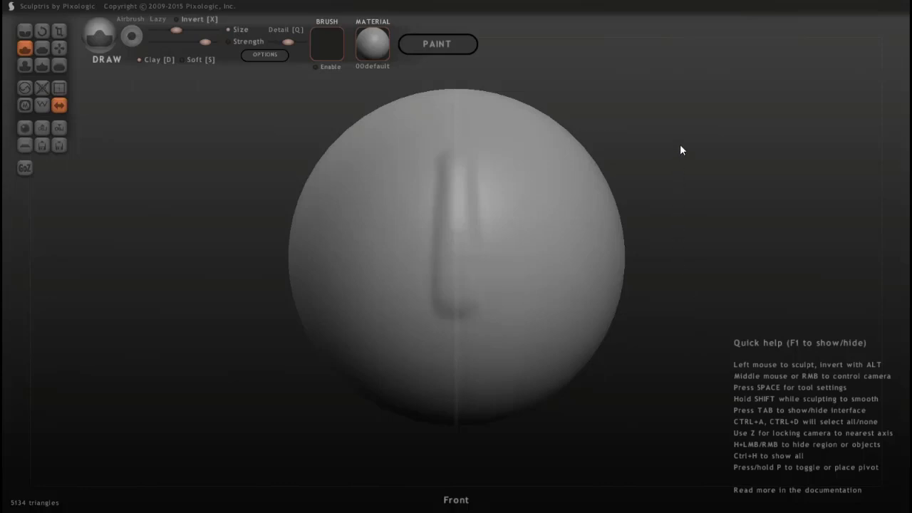
{"action": "mouse_move", "coordinate": [680, 144]}
{"action": "left_mouse_down"}
{"action": "mouse_move", "coordinate": [709, 169]}
{"action": "mouse_move", "coordinate": [647, 249]}
{"action": "mouse_move", "coordinate": [562, 221]}
{"action": "mouse_move", "coordinate": [605, 141]}
{"action": "mouse_move", "coordinate": [670, 169]}
{"action": "left_mouse_up"}
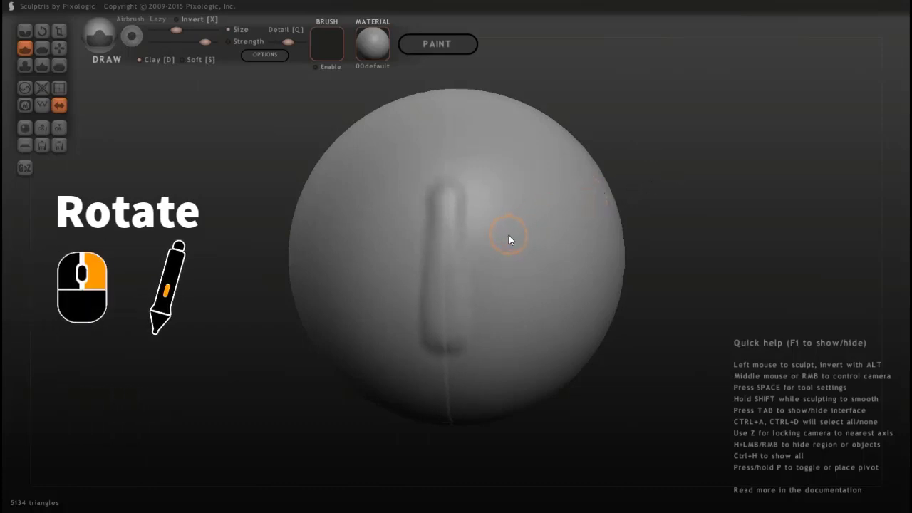
{"action": "mouse_move", "coordinate": [508, 238]}
{"action": "right_mouse_down"}
{"action": "mouse_move", "coordinate": [541, 211]}
{"action": "mouse_move", "coordinate": [529, 287]}
{"action": "mouse_move", "coordinate": [466, 235]}
{"action": "mouse_move", "coordinate": [505, 218]}
{"action": "right_mouse_up"}
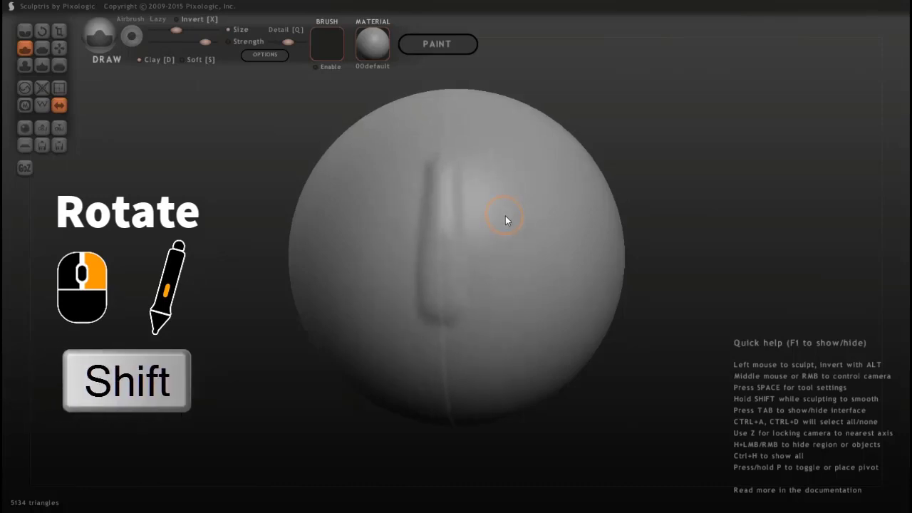
{"action": "mouse_move", "coordinate": [505, 215]}
{"action": "right_mouse_down"}
{"action": "mouse_move", "coordinate": [672, 210]}
{"action": "mouse_move", "coordinate": [470, 219]}
{"action": "right_mouse_up"}
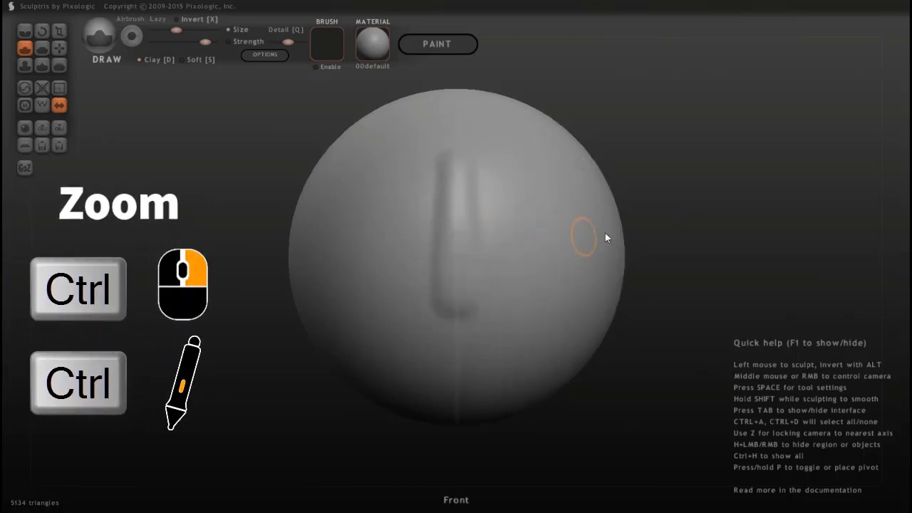
{"action": "mouse_move", "coordinate": [694, 212]}
{"action": "right_mouse_down", "text": "ctrl"}
{"action": "mouse_move", "coordinate": [735, 293]}
{"action": "mouse_move", "coordinate": [680, 200]}
{"action": "right_mouse_up", "text": "ctrl"}
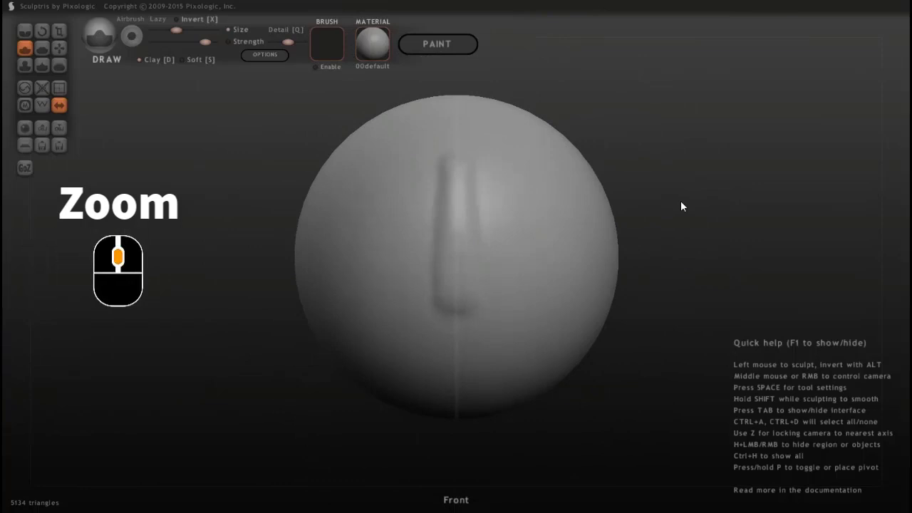
{"action": "scroll", "coordinate": [680, 206], "scroll_direction": "up", "scroll_amount": 5}
{"action": "scroll", "coordinate": [680, 205], "scroll_direction": "down", "scroll_amount": 4}
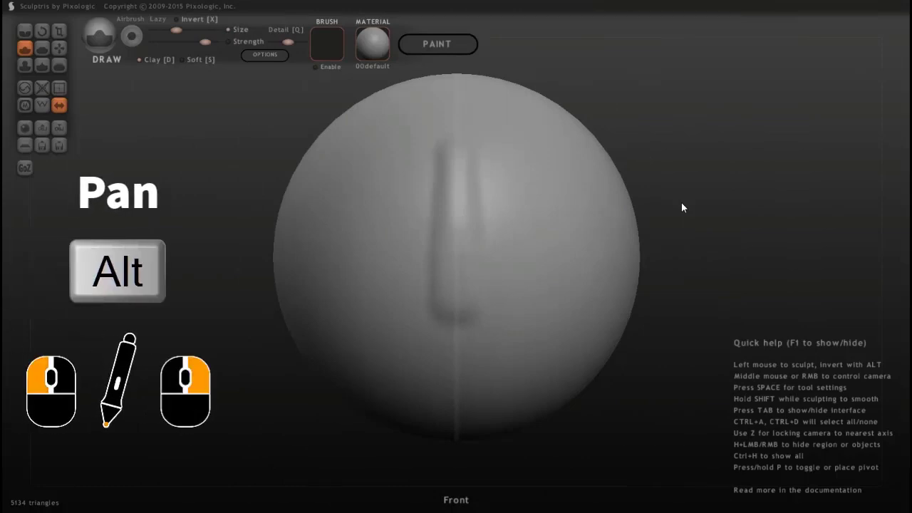
{"action": "left_click_drag", "start_coordinate": [682, 205], "coordinate": [653, 214], "text": "alt"}
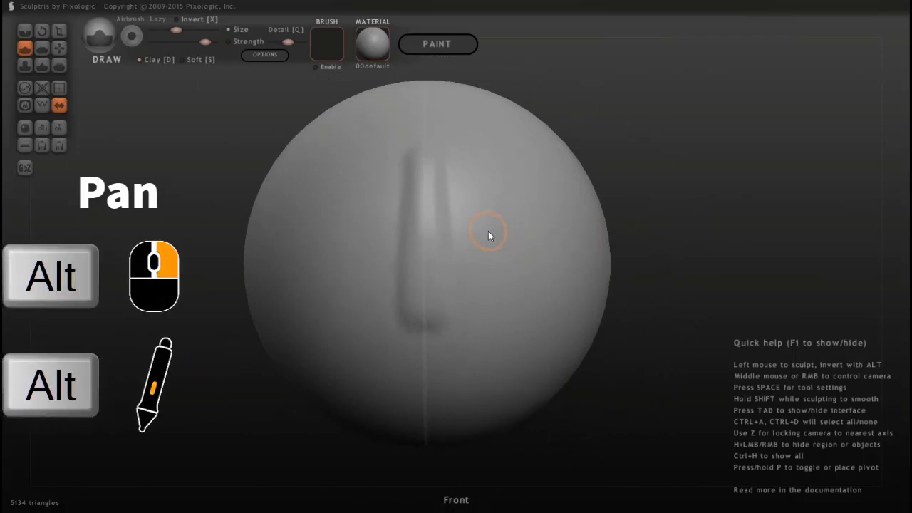
{"action": "mouse_move", "coordinate": [489, 235]}
{"action": "right_mouse_down", "text": "alt"}
{"action": "mouse_move", "coordinate": [541, 218]}
{"action": "mouse_move", "coordinate": [531, 297]}
{"action": "mouse_move", "coordinate": [484, 235]}
{"action": "mouse_move", "coordinate": [524, 249]}
{"action": "mouse_move", "coordinate": [511, 240]}
{"action": "right_mouse_up", "text": "alt"}
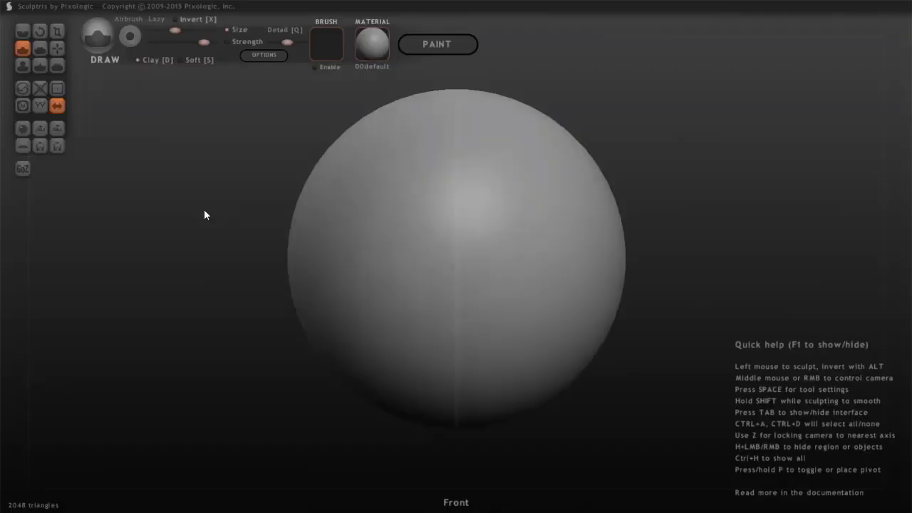
Turn off symmetry for the sphere and accept the one-way operation.
{"action": "left_click_drag", "start_coordinate": [203, 209], "coordinate": [228, 217]}
{"action": "left_click", "coordinate": [54, 107]}
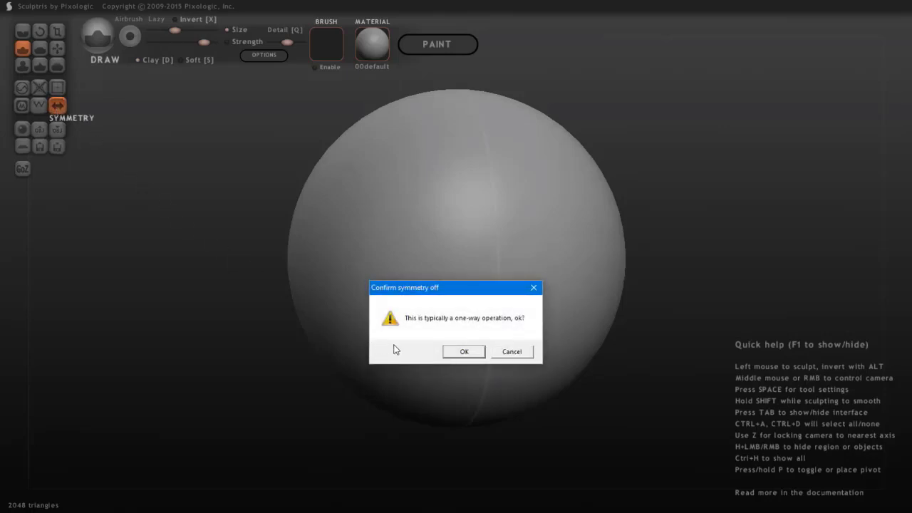
{"action": "left_click", "coordinate": [458, 354]}
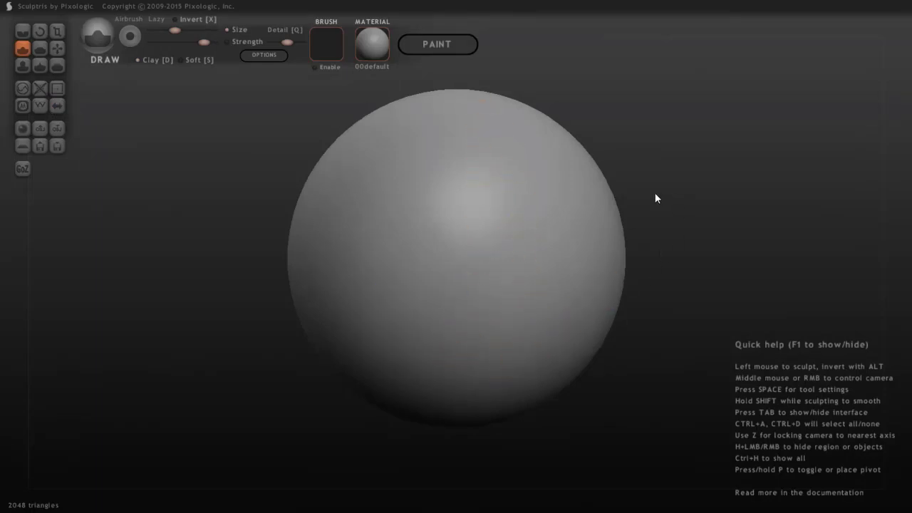
Sculpt two asymmetric wavy ridges across the sphere, one above the other, with the Draw brush.
{"action": "mouse_move", "coordinate": [332, 198]}
{"action": "left_mouse_down"}
{"action": "mouse_move", "coordinate": [381, 285]}
{"action": "mouse_move", "coordinate": [523, 285]}
{"action": "mouse_move", "coordinate": [580, 222]}
{"action": "mouse_move", "coordinate": [610, 248]}
{"action": "left_mouse_up"}
{"action": "left_click_drag", "start_coordinate": [677, 241], "coordinate": [647, 220]}
{"action": "mouse_move", "coordinate": [614, 257]}
{"action": "left_mouse_down"}
{"action": "mouse_move", "coordinate": [602, 282]}
{"action": "mouse_move", "coordinate": [442, 329]}
{"action": "mouse_move", "coordinate": [317, 302]}
{"action": "left_mouse_up"}
{"action": "mouse_move", "coordinate": [538, 91]}
{"action": "left_mouse_down"}
{"action": "mouse_move", "coordinate": [551, 83]}
{"action": "mouse_move", "coordinate": [549, 181]}
{"action": "left_mouse_up"}
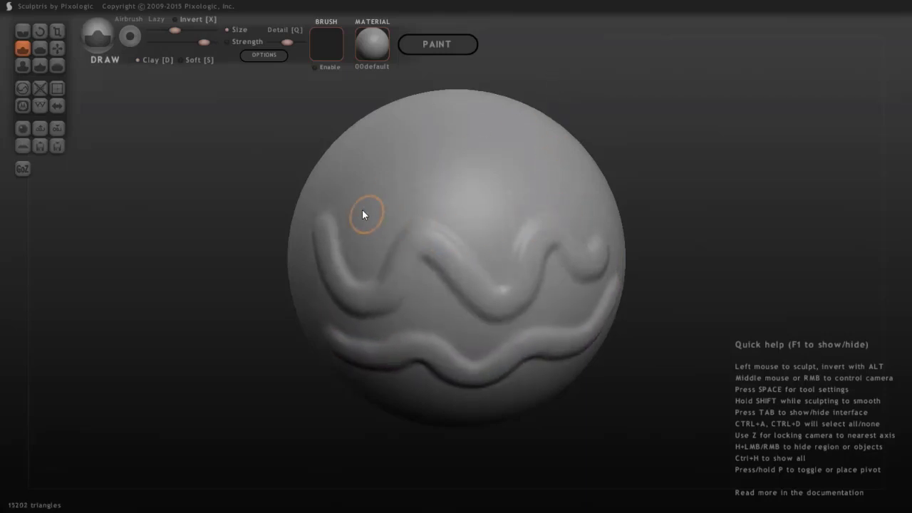
Turn symmetry back on for the sphere, accepting the removal of asymmetric details.
{"action": "left_click", "coordinate": [56, 105]}
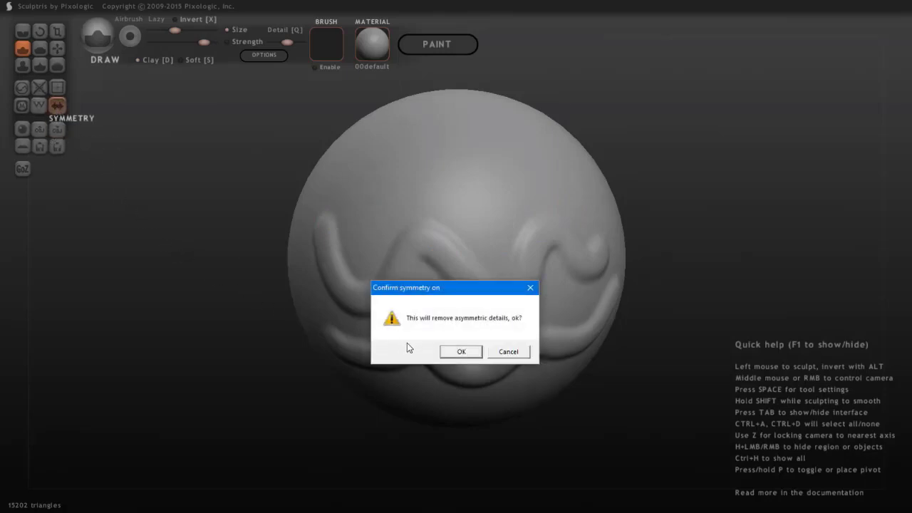
{"action": "left_click", "coordinate": [460, 352]}
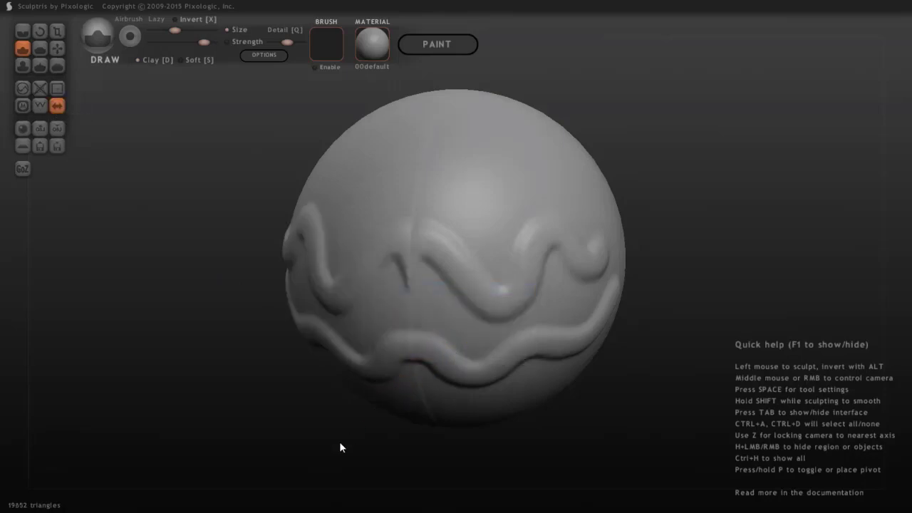
{"action": "mouse_move", "coordinate": [340, 447]}
{"action": "left_mouse_down"}
{"action": "mouse_move", "coordinate": [385, 434]}
{"action": "mouse_move", "coordinate": [431, 439]}
{"action": "left_mouse_up"}
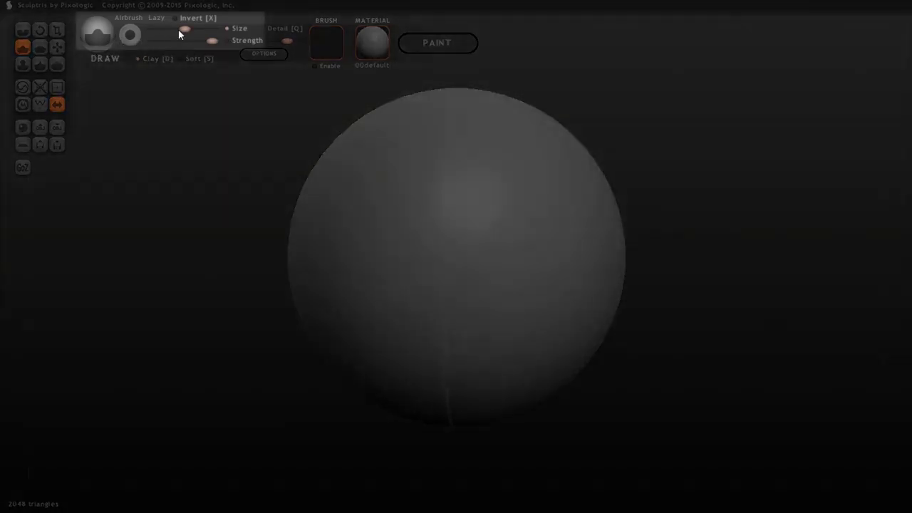
Enlarge the Draw brush, lower its strength, and sculpt broad mirrored bulges on the front of the sphere.
{"action": "mouse_move", "coordinate": [184, 29]}
{"action": "left_mouse_down"}
{"action": "mouse_move", "coordinate": [200, 30]}
{"action": "mouse_move", "coordinate": [200, 42]}
{"action": "mouse_move", "coordinate": [188, 44]}
{"action": "left_mouse_up"}
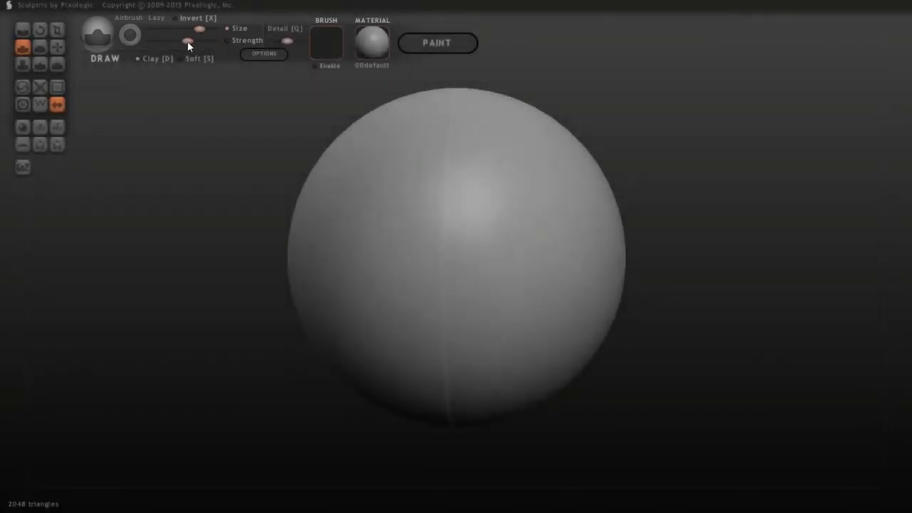
{"action": "mouse_move", "coordinate": [366, 183]}
{"action": "left_mouse_down"}
{"action": "mouse_move", "coordinate": [382, 185]}
{"action": "mouse_move", "coordinate": [387, 278]}
{"action": "mouse_move", "coordinate": [383, 198]}
{"action": "left_mouse_up"}
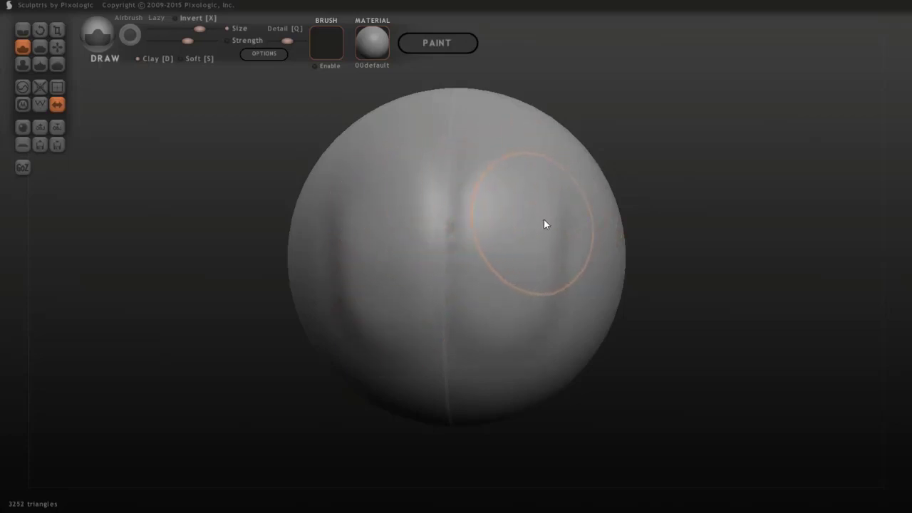
Reduce the Draw brush's size using the pop-up brush settings over the sphere.
{"action": "key", "text": "space"}
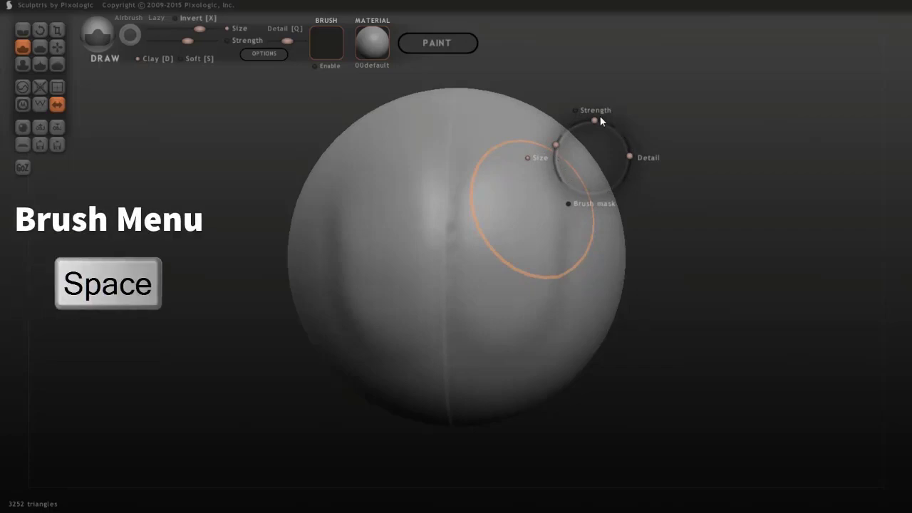
{"action": "key", "text": "space"}
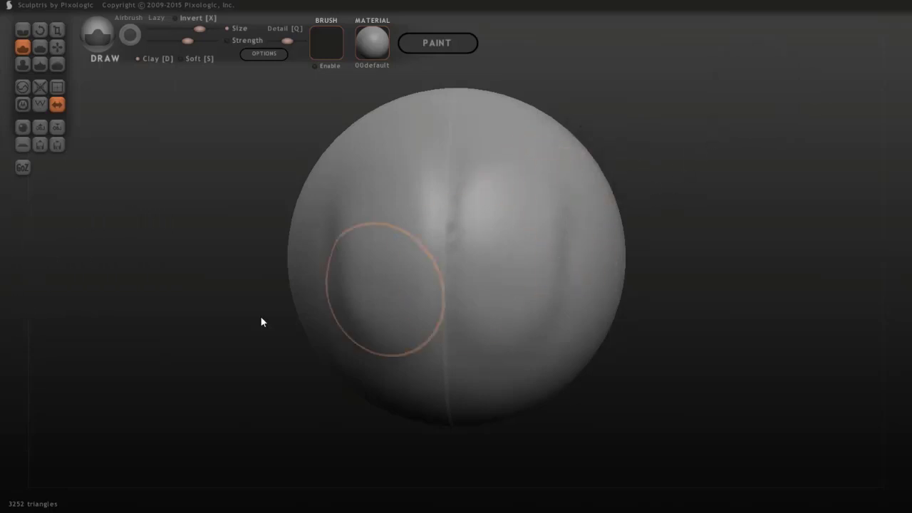
{"action": "key", "text": "space"}
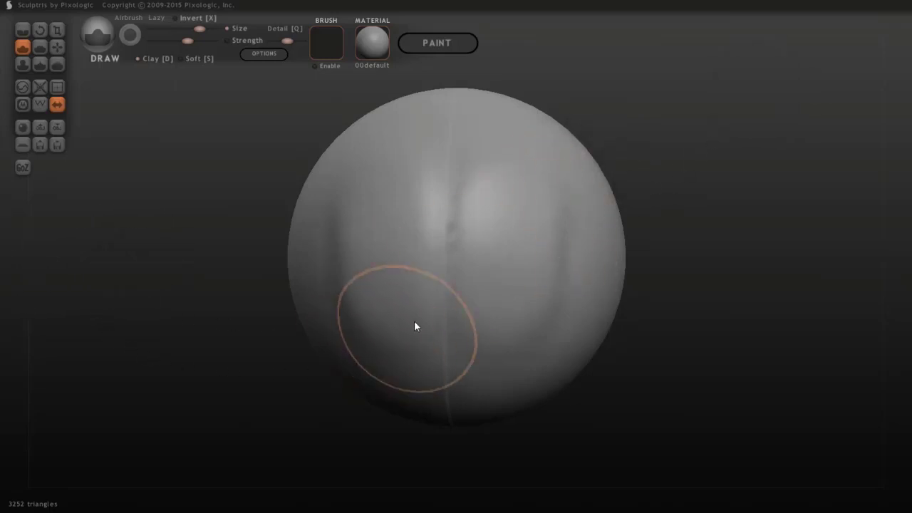
{"action": "key", "text": "space"}
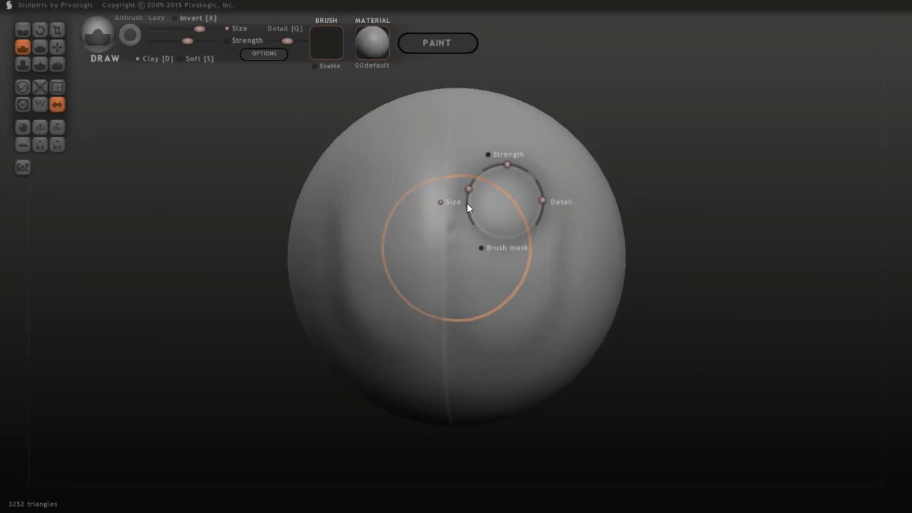
{"action": "mouse_move", "coordinate": [466, 203]}
{"action": "left_mouse_down"}
{"action": "mouse_move", "coordinate": [467, 194]}
{"action": "mouse_move", "coordinate": [466, 212]}
{"action": "left_mouse_up"}
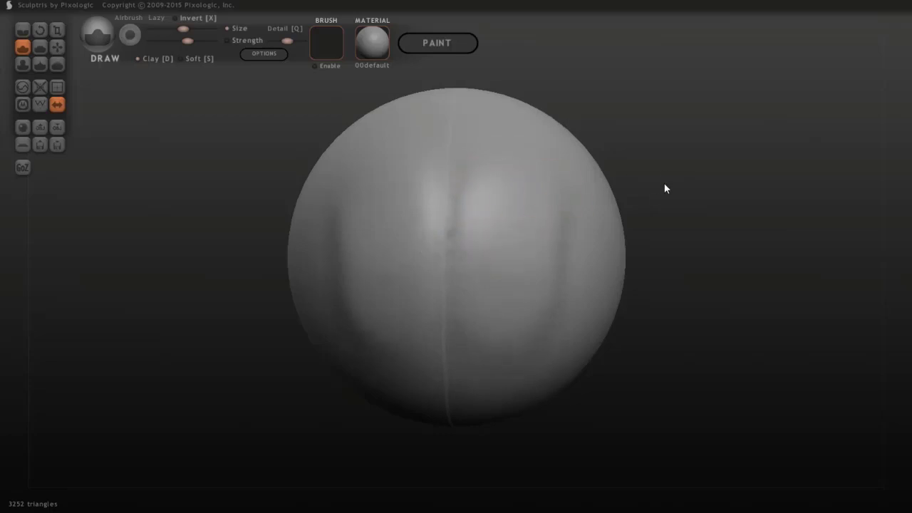
Lower the Draw brush's strength and slightly increase its size using the pop-up brush settings.
{"action": "left_click_drag", "start_coordinate": [665, 187], "coordinate": [536, 263]}
{"action": "key", "text": "space"}
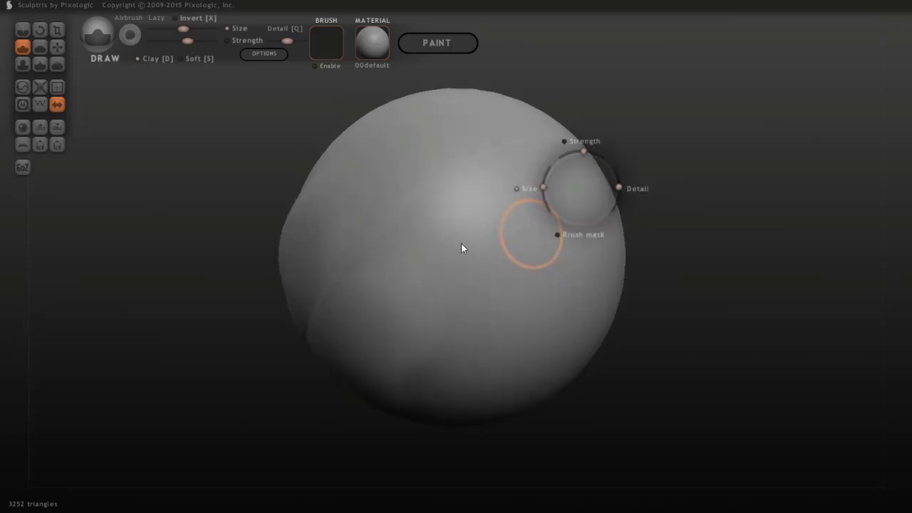
{"action": "mouse_move", "coordinate": [461, 242]}
{"action": "left_mouse_down"}
{"action": "mouse_move", "coordinate": [422, 243]}
{"action": "mouse_move", "coordinate": [451, 241]}
{"action": "left_mouse_up"}
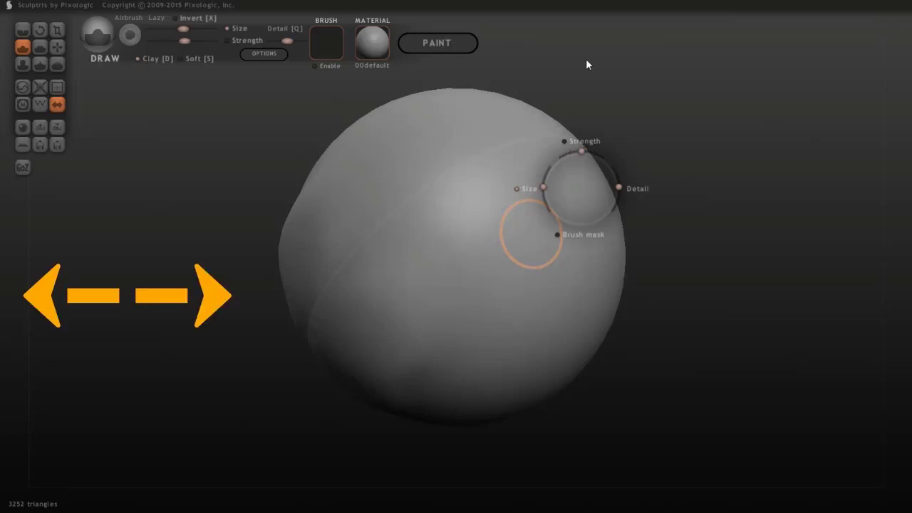
{"action": "left_click_drag", "start_coordinate": [587, 64], "coordinate": [562, 71]}
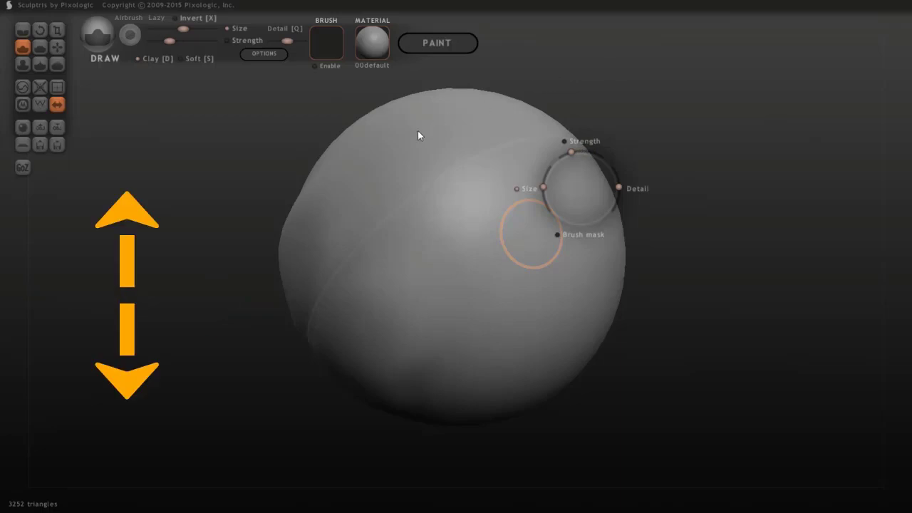
{"action": "mouse_move", "coordinate": [398, 218]}
{"action": "left_mouse_down"}
{"action": "mouse_move", "coordinate": [397, 164]}
{"action": "mouse_move", "coordinate": [399, 214]}
{"action": "left_mouse_up"}
{"action": "mouse_move", "coordinate": [581, 338]}
{"action": "left_mouse_down"}
{"action": "mouse_move", "coordinate": [584, 312]}
{"action": "mouse_move", "coordinate": [583, 336]}
{"action": "left_mouse_up"}
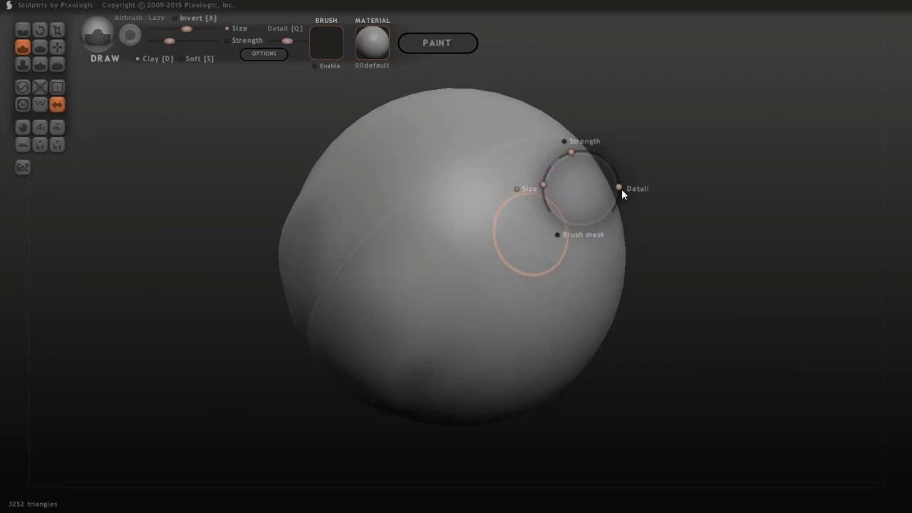
{"action": "mouse_move", "coordinate": [664, 268]}
{"action": "left_mouse_down"}
{"action": "mouse_move", "coordinate": [665, 282]}
{"action": "mouse_move", "coordinate": [617, 204]}
{"action": "left_mouse_up"}
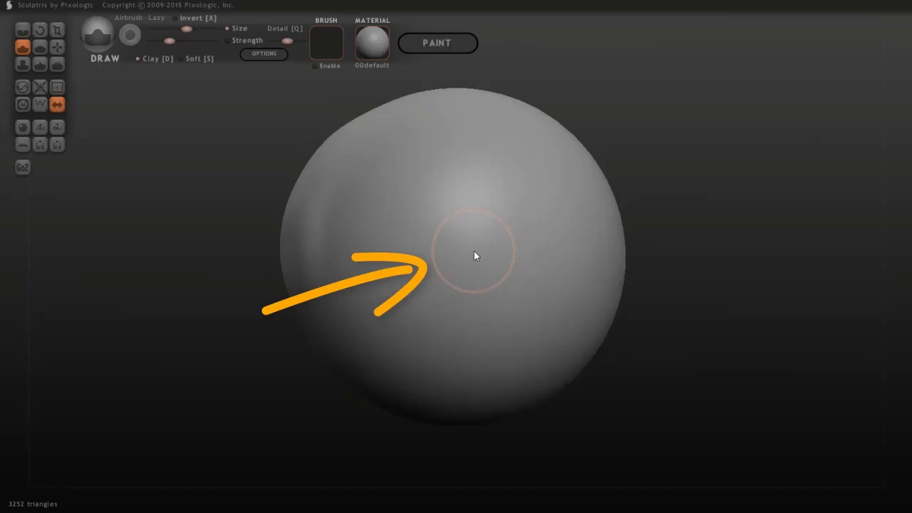
Raise the Draw brush's size and strength to near their maximum using the pop-up brush settings.
{"action": "key", "text": "space"}
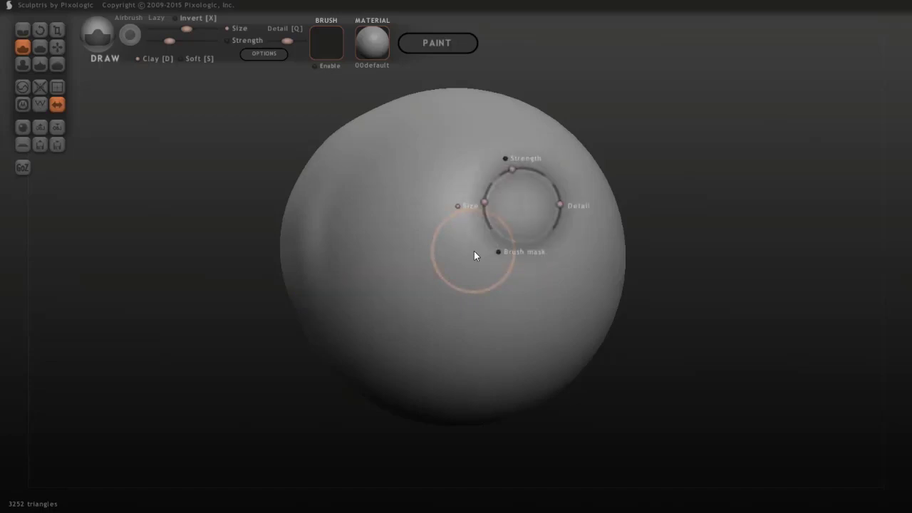
{"action": "mouse_move", "coordinate": [475, 255]}
{"action": "left_mouse_down"}
{"action": "mouse_move", "coordinate": [534, 267]}
{"action": "mouse_move", "coordinate": [530, 259]}
{"action": "mouse_move", "coordinate": [504, 275]}
{"action": "mouse_move", "coordinate": [426, 359]}
{"action": "left_mouse_up"}
{"action": "key", "text": "space"}
{"action": "mouse_move", "coordinate": [456, 186]}
{"action": "left_mouse_down"}
{"action": "mouse_move", "coordinate": [395, 187]}
{"action": "mouse_move", "coordinate": [409, 182]}
{"action": "mouse_move", "coordinate": [407, 221]}
{"action": "mouse_move", "coordinate": [354, 285]}
{"action": "left_mouse_up"}
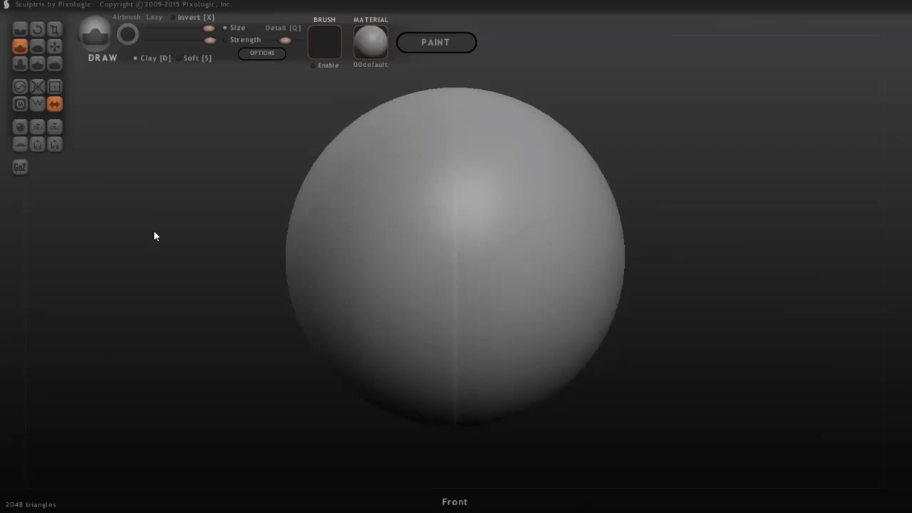
Grab and pull two pairs of large horns from the sphere's sides, plus a pair of thin spikes near its top with a smaller brush.
{"action": "left_click", "coordinate": [55, 46]}
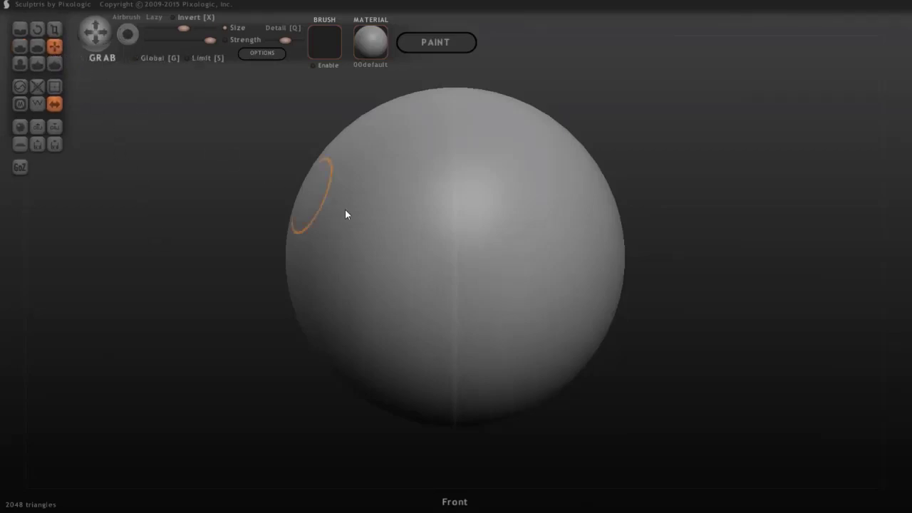
{"action": "mouse_move", "coordinate": [554, 193]}
{"action": "left_mouse_down"}
{"action": "mouse_move", "coordinate": [632, 137]}
{"action": "mouse_move", "coordinate": [655, 104]}
{"action": "left_mouse_up"}
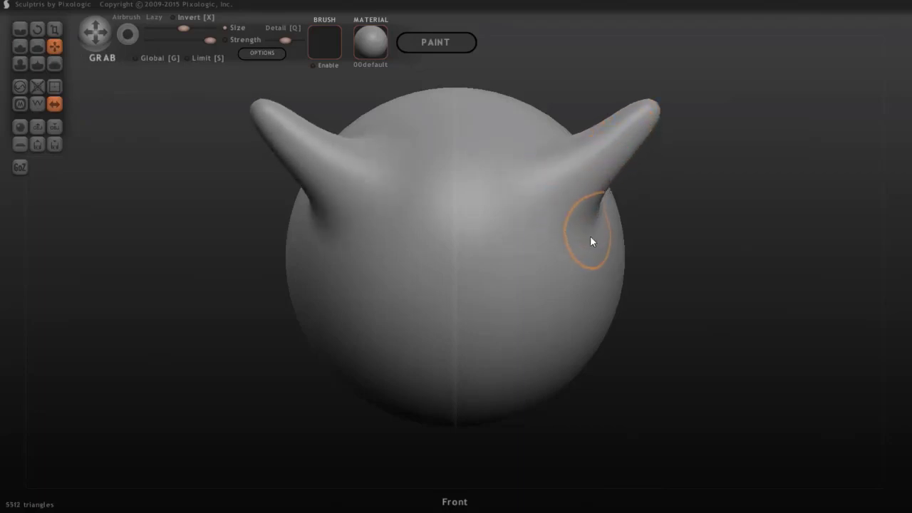
{"action": "mouse_move", "coordinate": [578, 288]}
{"action": "left_mouse_down"}
{"action": "mouse_move", "coordinate": [641, 274]}
{"action": "mouse_move", "coordinate": [688, 242]}
{"action": "left_mouse_up"}
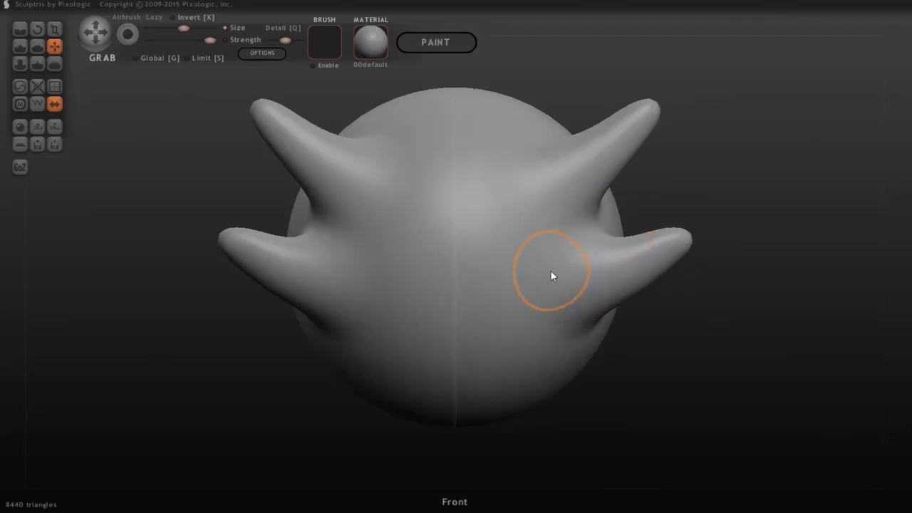
{"action": "scroll", "coordinate": [551, 276], "scroll_direction": "down", "scroll_amount": 5}
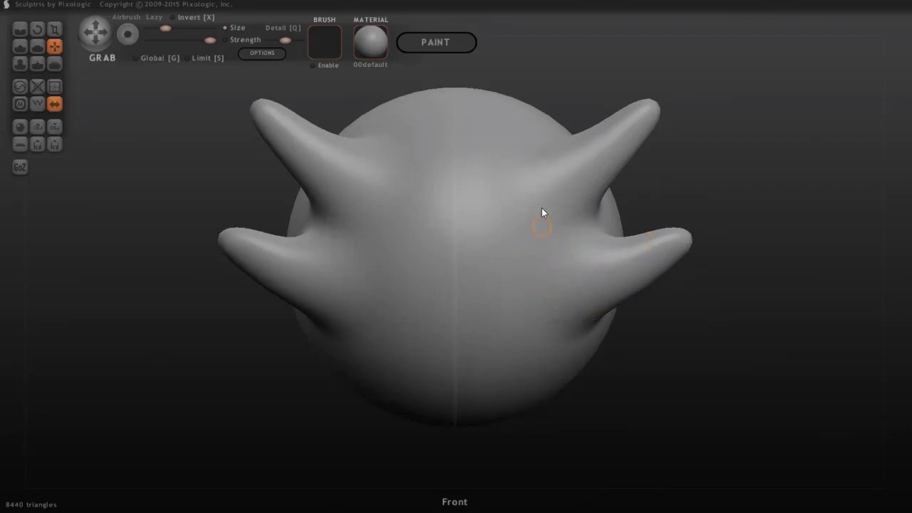
{"action": "left_click_drag", "start_coordinate": [532, 121], "coordinate": [549, 83]}
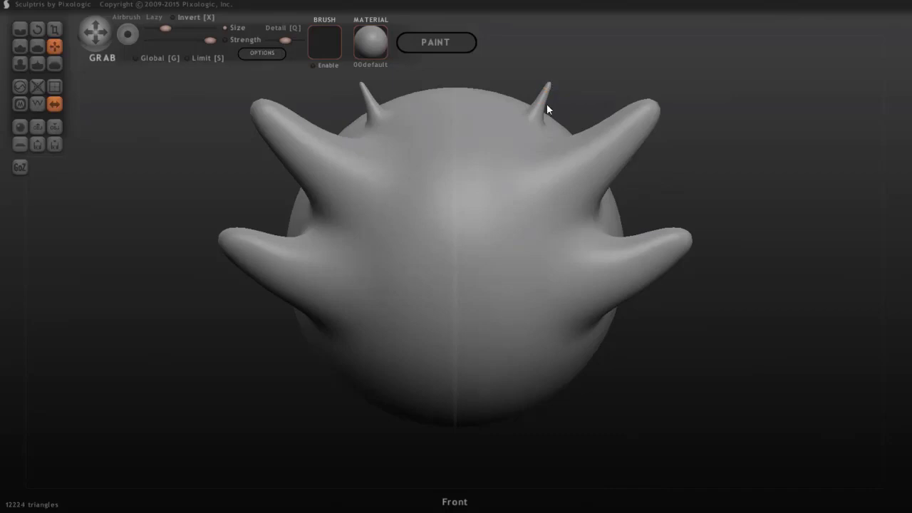
Lower the Grab brush's strength, slightly increase its size, and pull a pair of small bumps from the sphere's lower sides.
{"action": "key", "text": "space"}
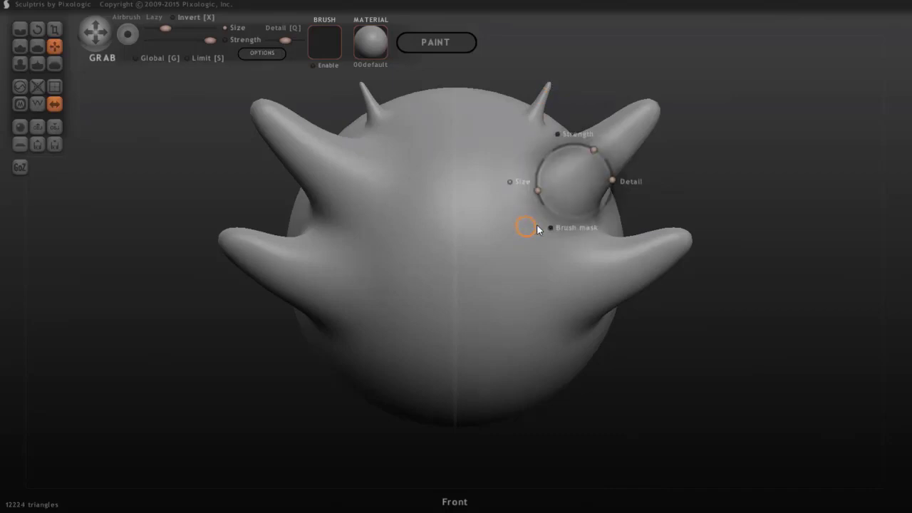
{"action": "mouse_move", "coordinate": [527, 246]}
{"action": "left_mouse_down"}
{"action": "mouse_move", "coordinate": [461, 256]}
{"action": "mouse_move", "coordinate": [486, 265]}
{"action": "left_mouse_up"}
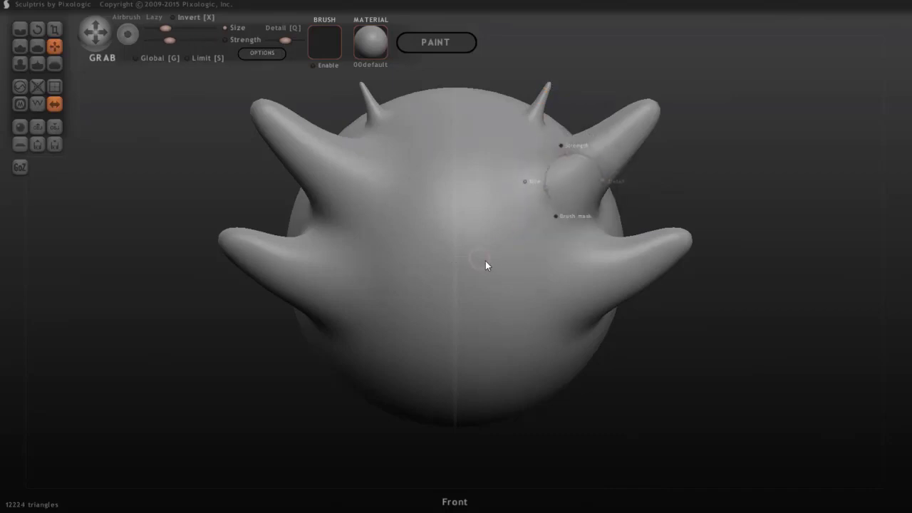
{"action": "scroll", "coordinate": [516, 271], "scroll_direction": "up", "scroll_amount": 3}
{"action": "scroll", "coordinate": [516, 271], "scroll_direction": "up", "scroll_amount": 2}
{"action": "left_click_drag", "start_coordinate": [546, 378], "coordinate": [592, 424]}
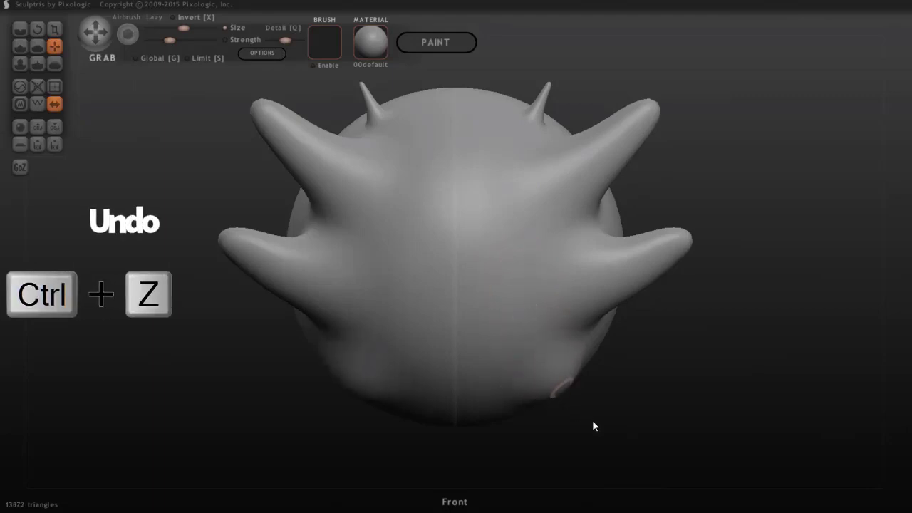
Undo the lower bumps, the thin spikes and both pairs of horns to get back to the plain sphere.
{"action": "key", "text": "ctrl+z"}
{"action": "key", "text": "ctrl+z"}
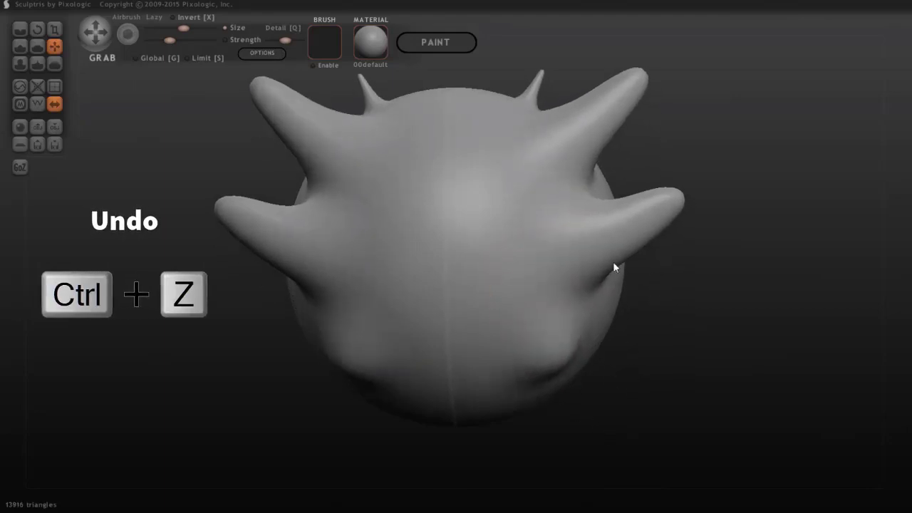
{"action": "key", "text": "ctrl+z"}
{"action": "key", "text": "ctrl+z"}
{"action": "key", "text": "ctrl+z"}
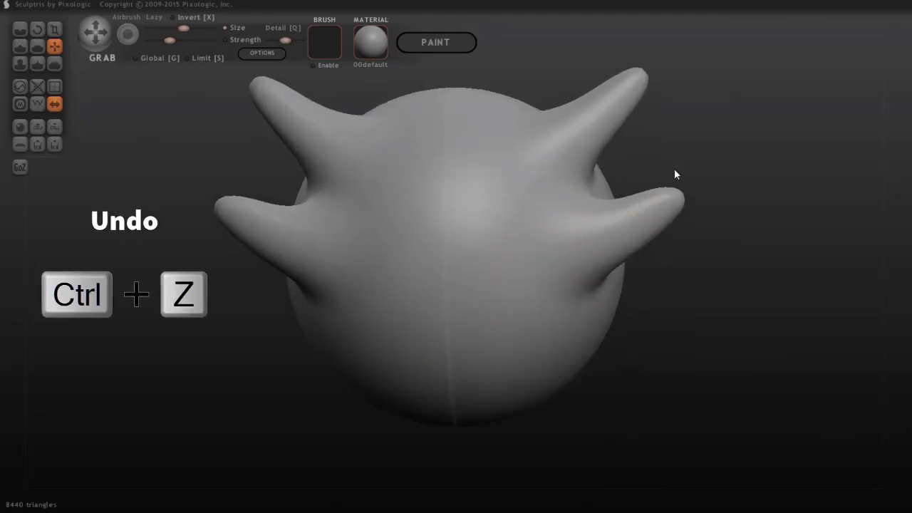
{"action": "key", "text": "ctrl+z"}
{"action": "key", "text": "ctrl+z"}
{"action": "key", "text": "ctrl+z"}
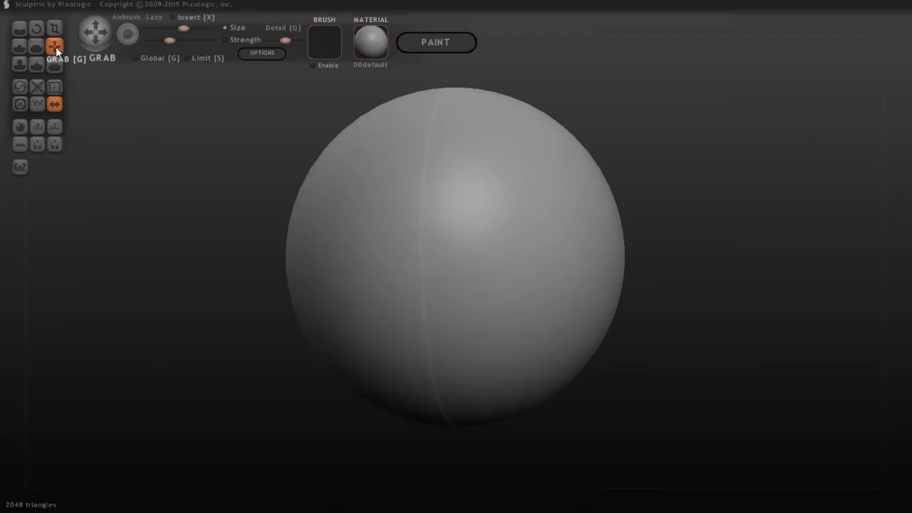
Turn on the Grab tool's Global option and try a short pull on the sphere.
{"action": "key", "text": "g"}
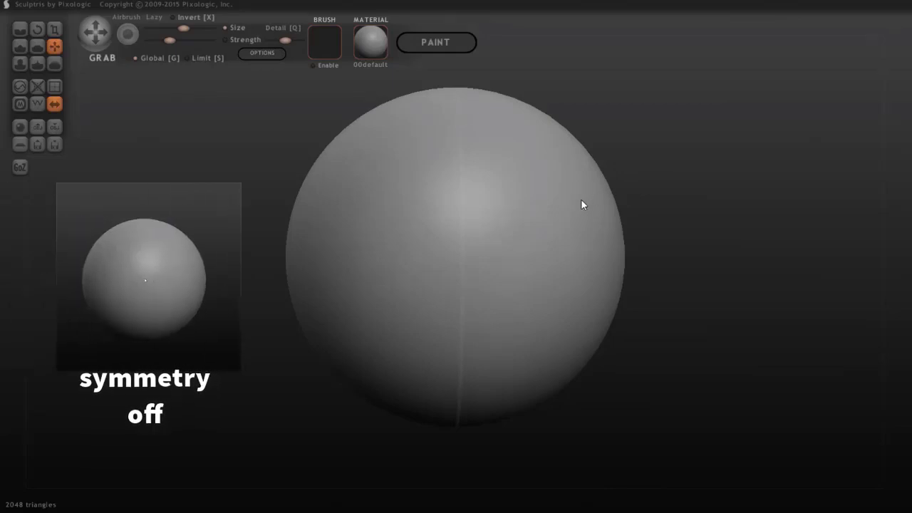
{"action": "mouse_move", "coordinate": [580, 203]}
{"action": "left_mouse_down"}
{"action": "mouse_move", "coordinate": [577, 452]}
{"action": "mouse_move", "coordinate": [580, 118]}
{"action": "mouse_move", "coordinate": [584, 304]}
{"action": "mouse_move", "coordinate": [578, 218]}
{"action": "left_mouse_up"}
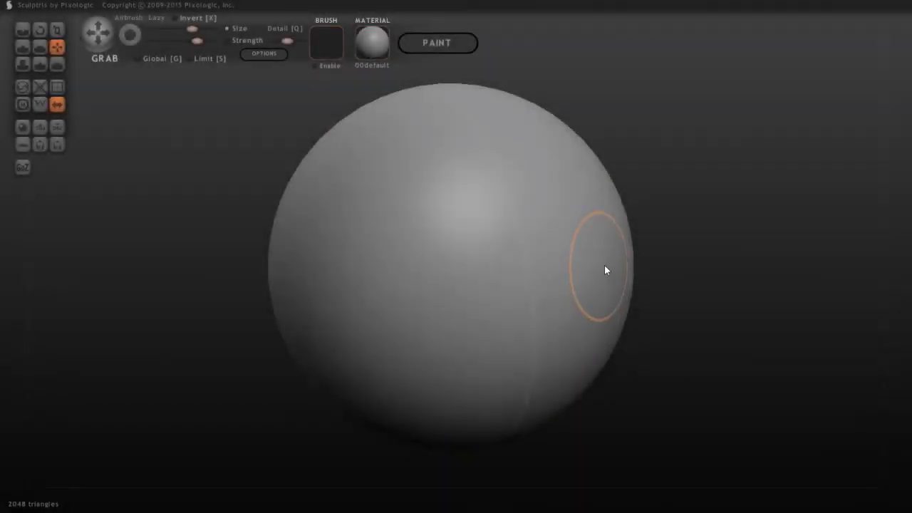
Push a symmetrical pair of eye sockets into the sphere's front with Grab, and refine their inner and upper edges using different brush sizes.
{"action": "left_click_drag", "start_coordinate": [604, 269], "coordinate": [520, 247]}
{"action": "mouse_move", "coordinate": [710, 268]}
{"action": "left_mouse_down"}
{"action": "mouse_move", "coordinate": [563, 274]}
{"action": "mouse_move", "coordinate": [404, 298]}
{"action": "left_mouse_up"}
{"action": "scroll", "coordinate": [391, 299], "scroll_direction": "down", "scroll_amount": 2}
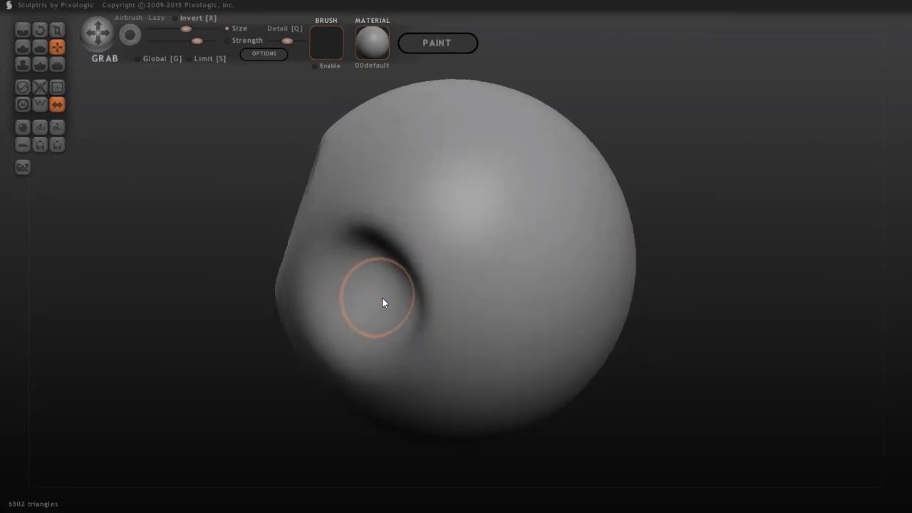
{"action": "left_click_drag", "start_coordinate": [276, 362], "coordinate": [421, 352]}
{"action": "left_click_drag", "start_coordinate": [500, 287], "coordinate": [480, 282]}
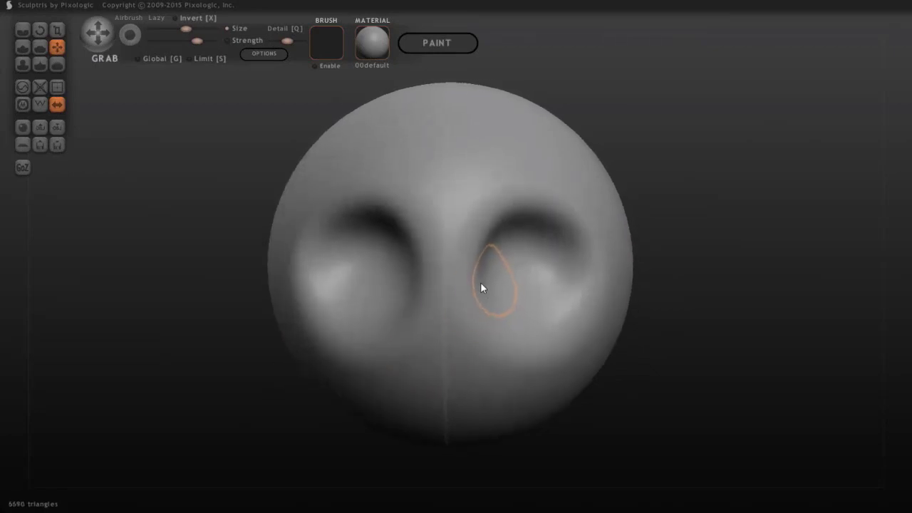
{"action": "left_click_drag", "start_coordinate": [704, 255], "coordinate": [711, 225]}
{"action": "scroll", "coordinate": [544, 189], "scroll_direction": "up", "scroll_amount": 2}
{"action": "left_click_drag", "start_coordinate": [544, 189], "coordinate": [544, 181]}
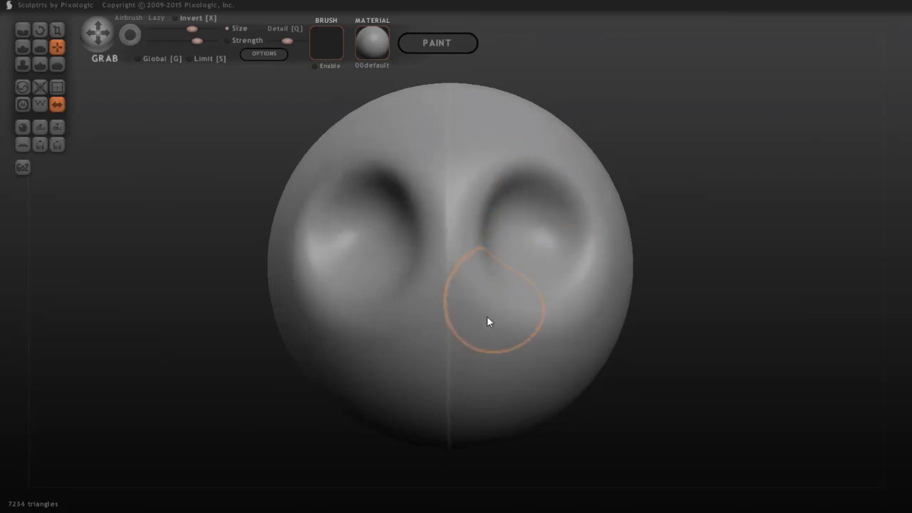
Hollow the area below the eye sockets with Grab and shape a protruding nose between them, refining its sides with a smaller brush.
{"action": "mouse_move", "coordinate": [691, 363]}
{"action": "left_mouse_down"}
{"action": "mouse_move", "coordinate": [757, 341]}
{"action": "mouse_move", "coordinate": [826, 337]}
{"action": "left_mouse_up"}
{"action": "mouse_move", "coordinate": [601, 297]}
{"action": "left_mouse_down"}
{"action": "mouse_move", "coordinate": [659, 293]}
{"action": "mouse_move", "coordinate": [581, 211]}
{"action": "left_mouse_up"}
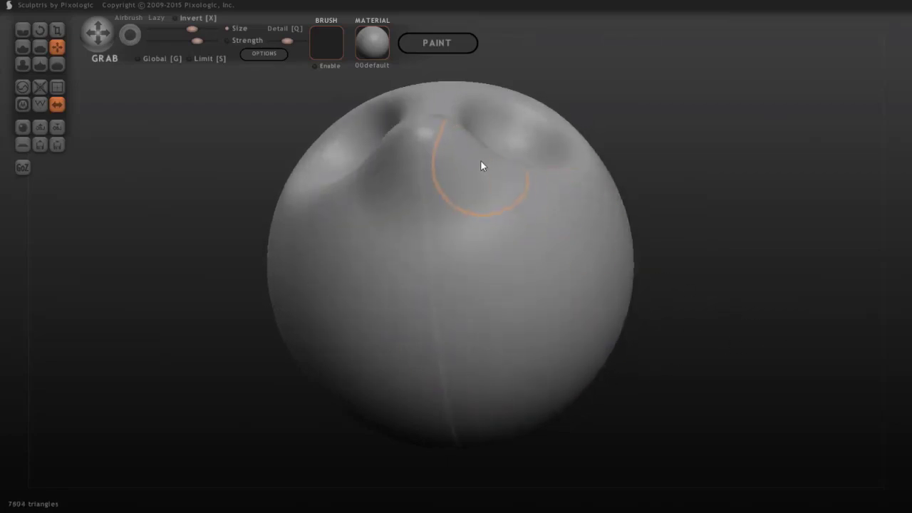
{"action": "mouse_move", "coordinate": [436, 141]}
{"action": "left_mouse_down"}
{"action": "mouse_move", "coordinate": [436, 123]}
{"action": "mouse_move", "coordinate": [471, 121]}
{"action": "left_mouse_up"}
{"action": "scroll", "coordinate": [436, 122], "scroll_direction": "down", "scroll_amount": 3}
{"action": "left_click_drag", "start_coordinate": [684, 104], "coordinate": [680, 193]}
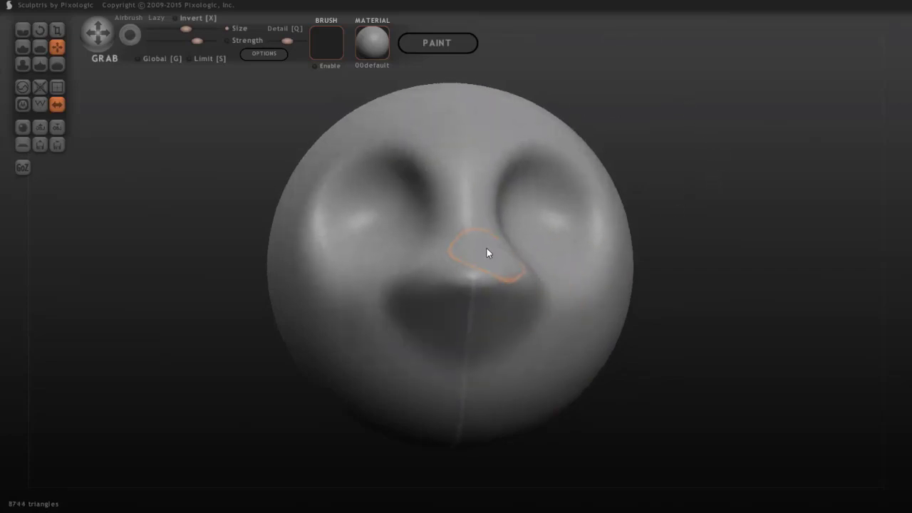
{"action": "mouse_move", "coordinate": [486, 247]}
{"action": "left_mouse_down"}
{"action": "mouse_move", "coordinate": [500, 254]}
{"action": "mouse_move", "coordinate": [504, 243]}
{"action": "left_mouse_up"}
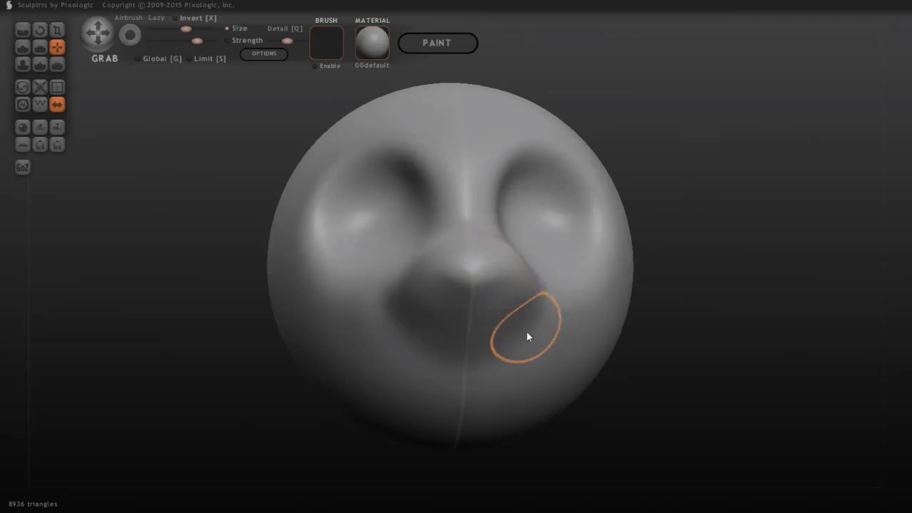
{"action": "key", "text": "space"}
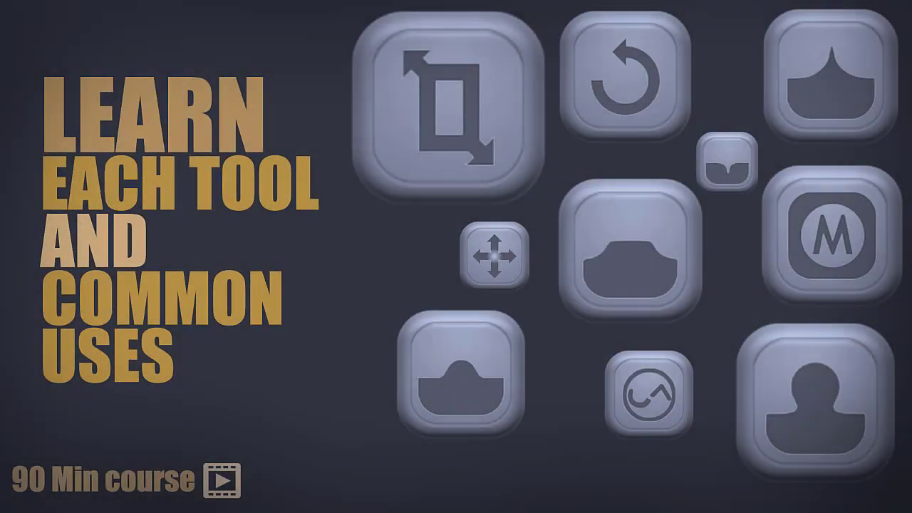